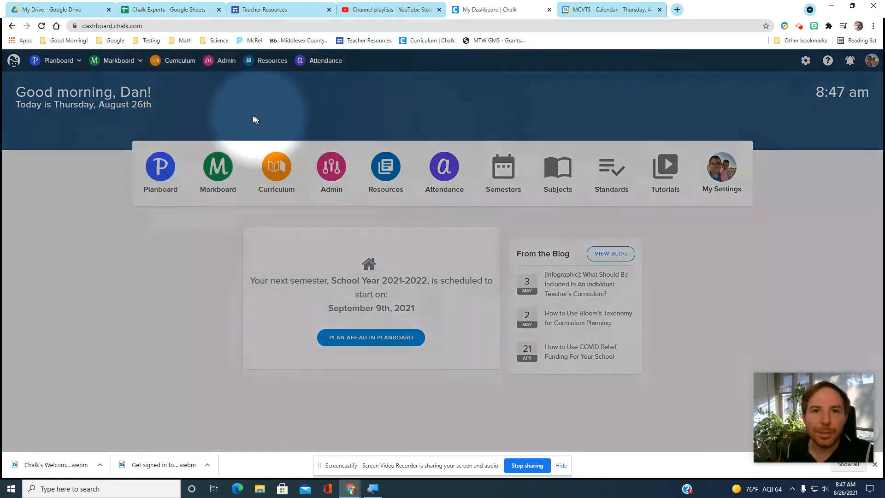
# Open the Planboard semester settings and review the start and end dates of the listed school years
pyautogui.click(62, 69)
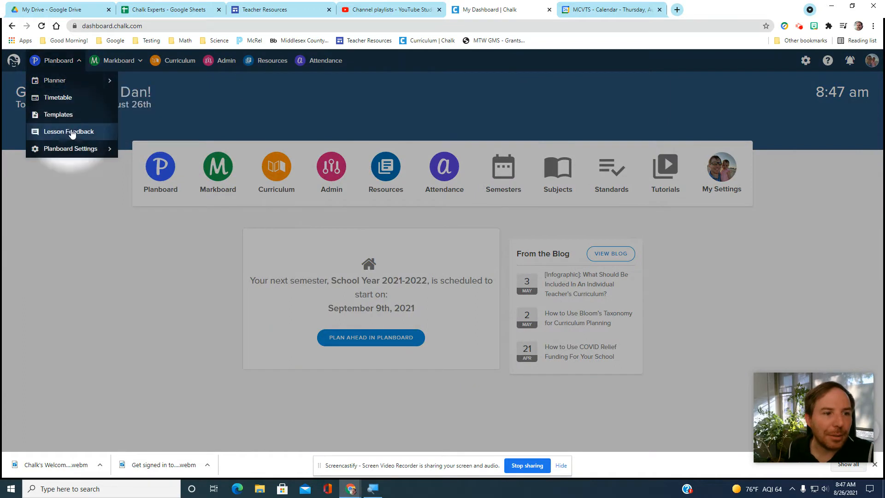
pyautogui.moveTo(77, 150)
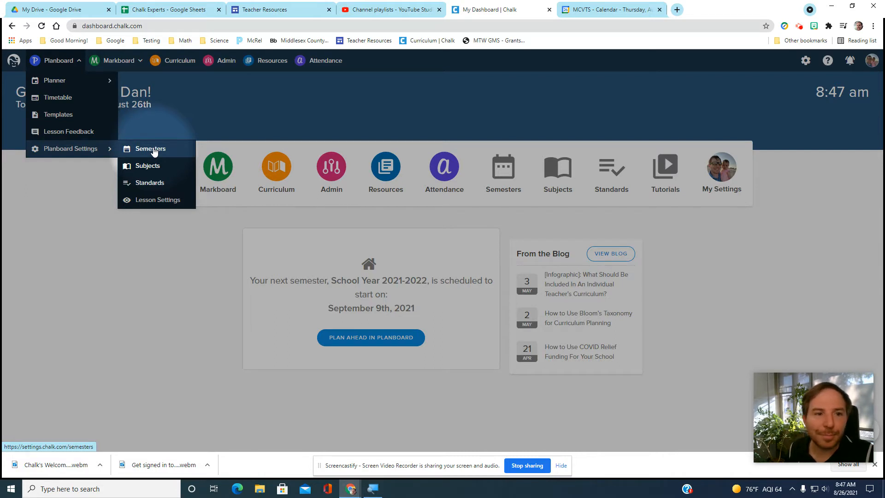
pyautogui.click(154, 149)
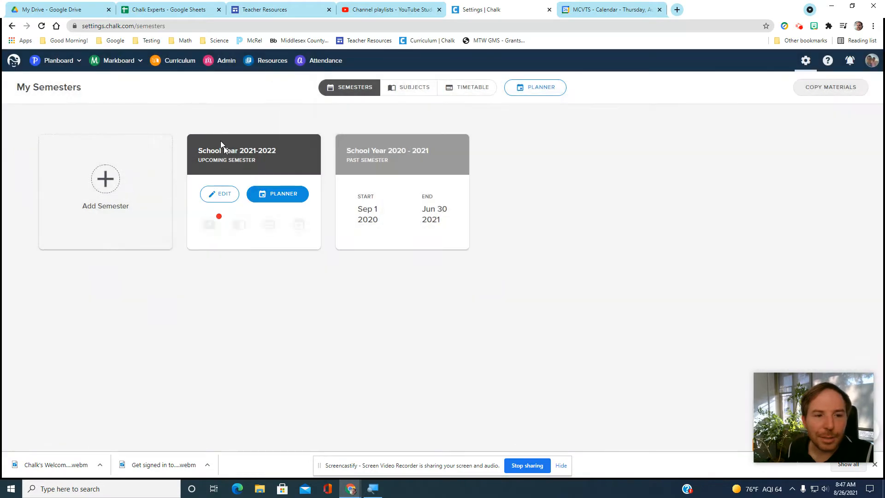
pyautogui.moveTo(273, 165)
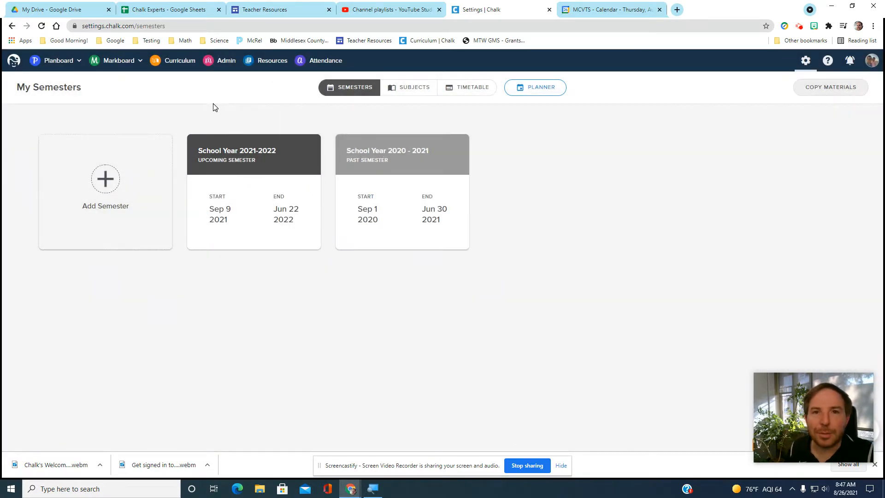
pyautogui.moveTo(378, 166)
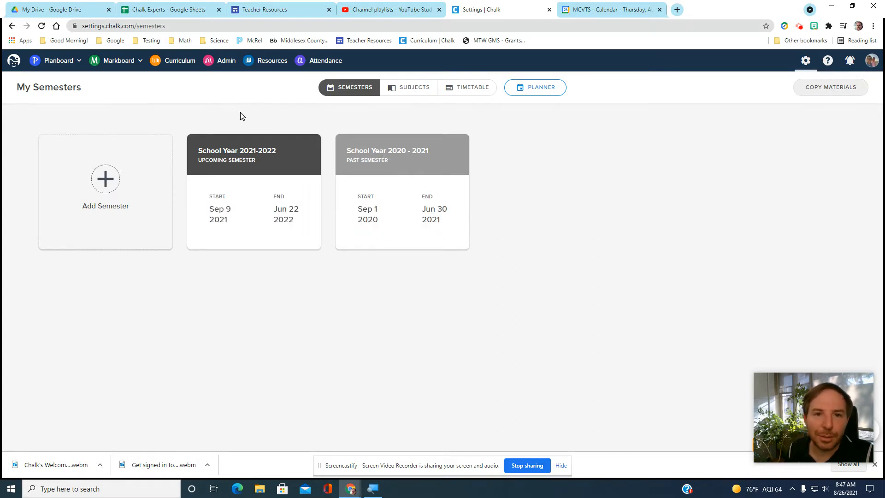
pyautogui.moveTo(302, 159)
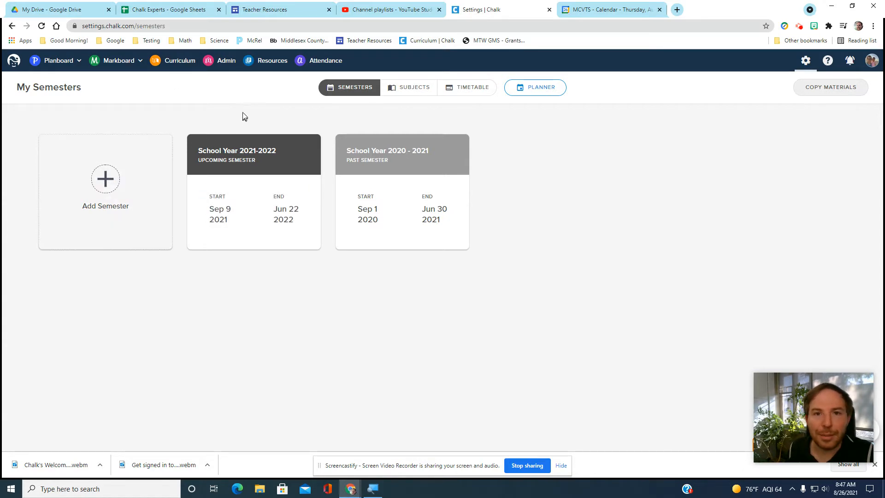
pyautogui.moveTo(228, 141)
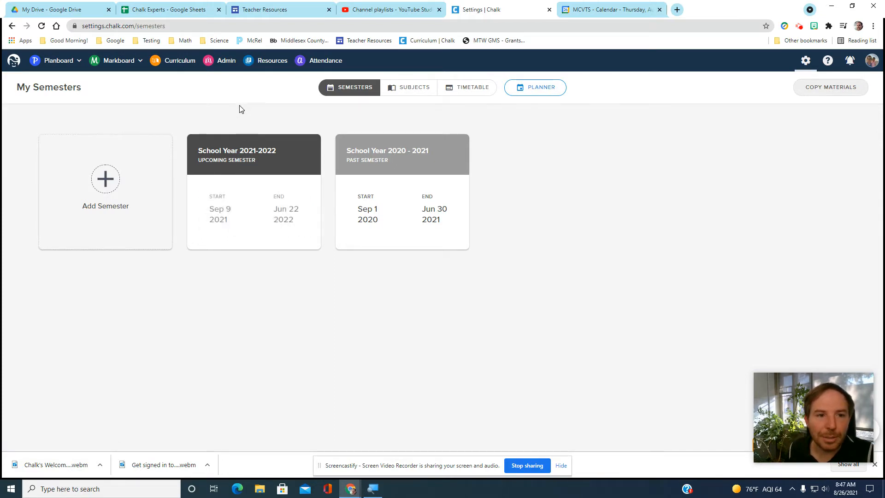
pyautogui.hotkey('alt', 'f')
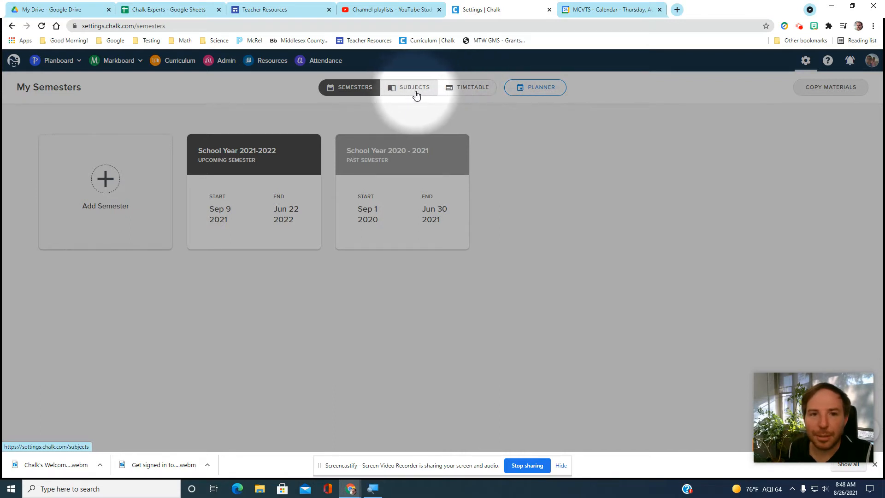
pyautogui.hotkey('alt', 'f')
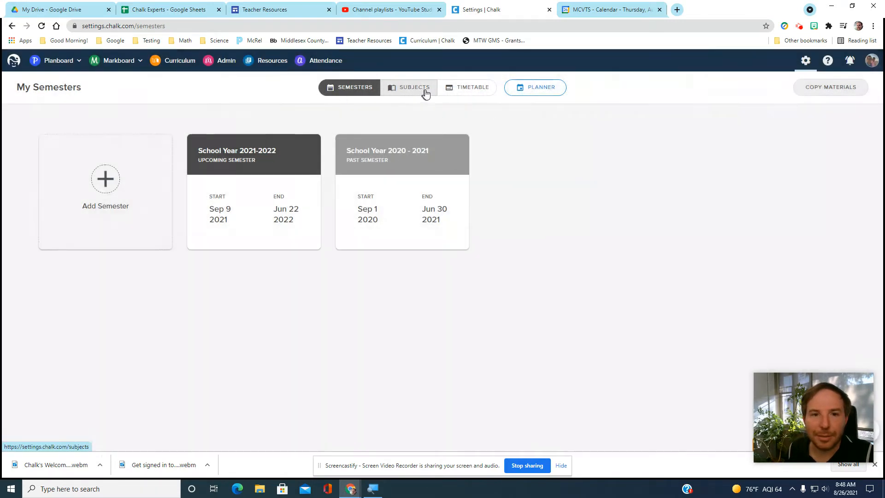
# Open the School Year 2021-2022 timetable and look at the options for adding a class and importing classes from elsewhere
pyautogui.click(462, 92)
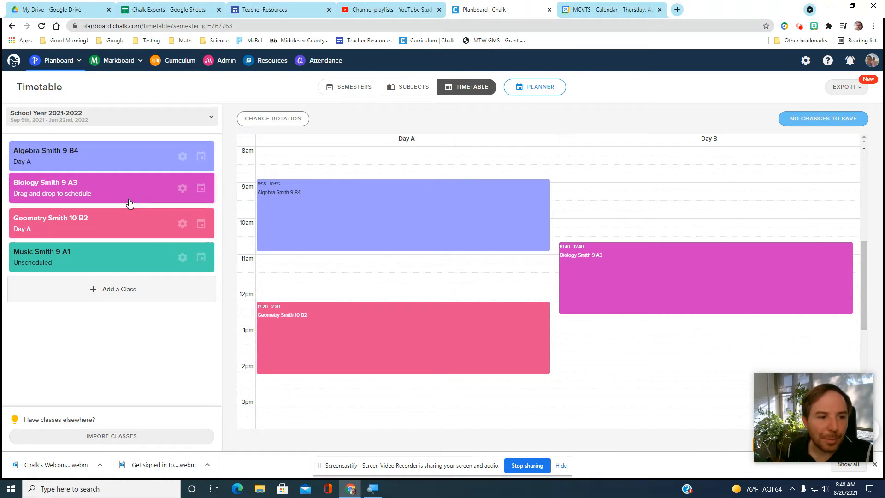
pyautogui.click(107, 298)
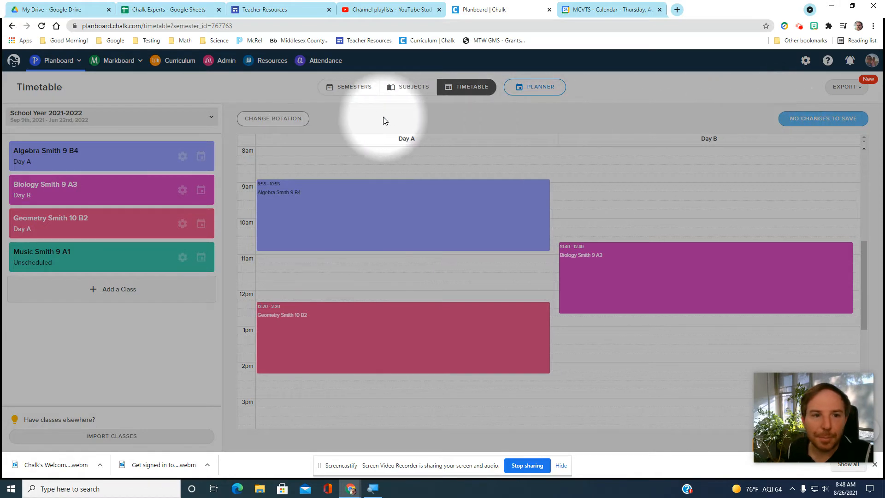
pyautogui.hotkey('alt', 'f')
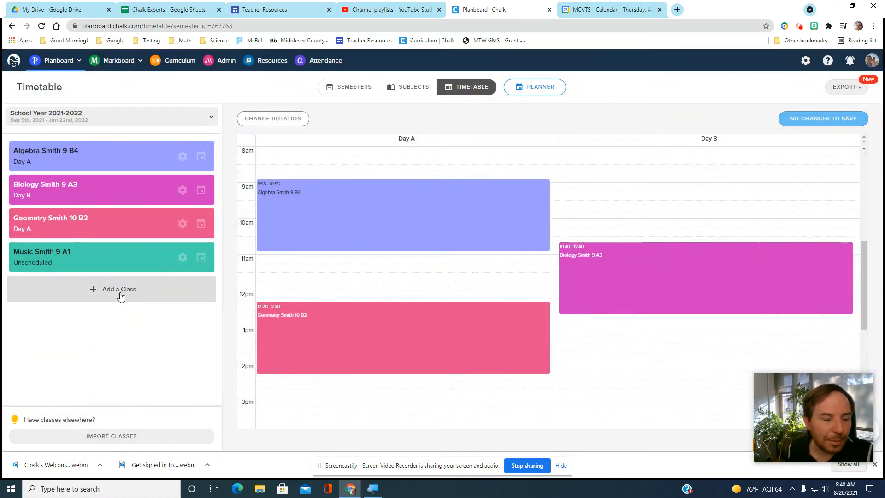
pyautogui.hotkey('alt', 'f')
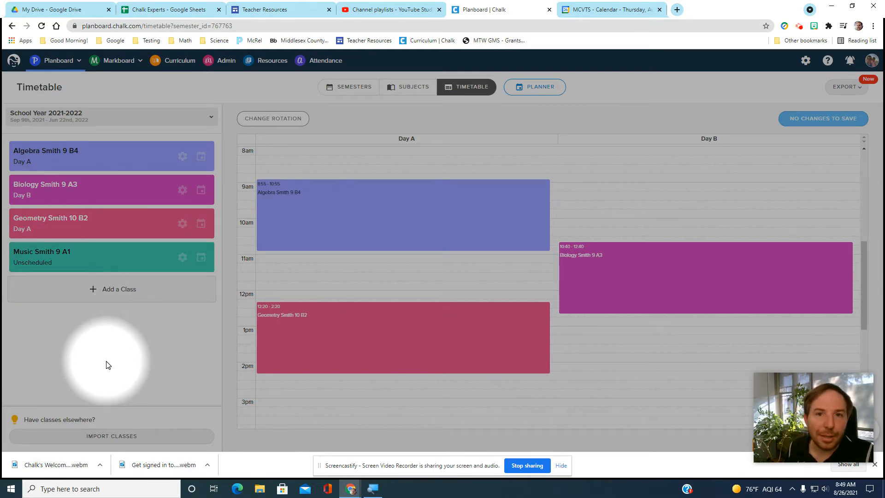
pyautogui.click(111, 438)
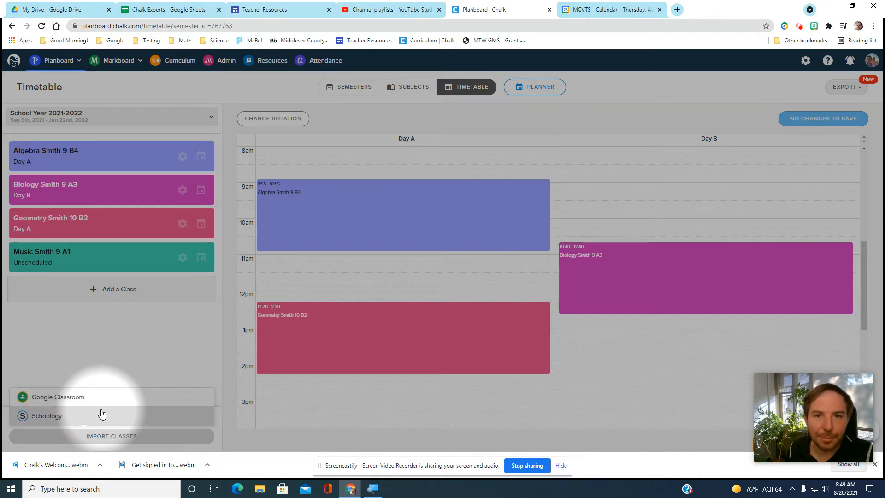
pyautogui.click(101, 349)
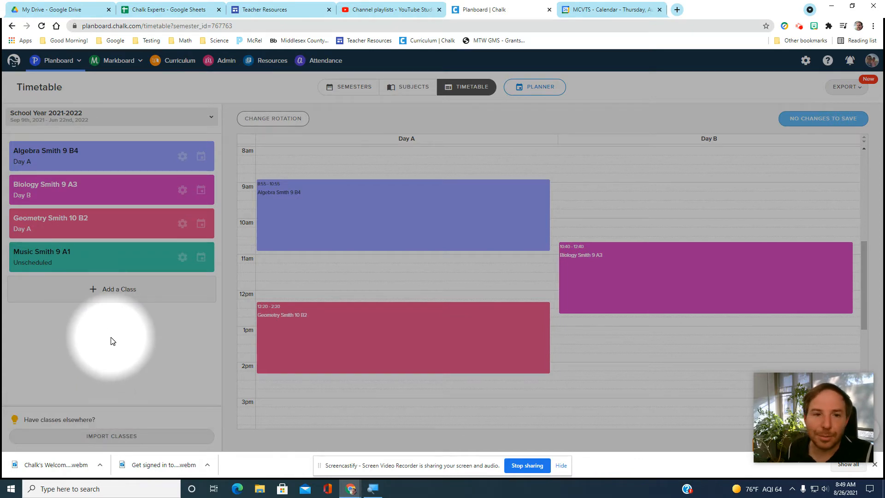
pyautogui.hotkey('alt', 'f')
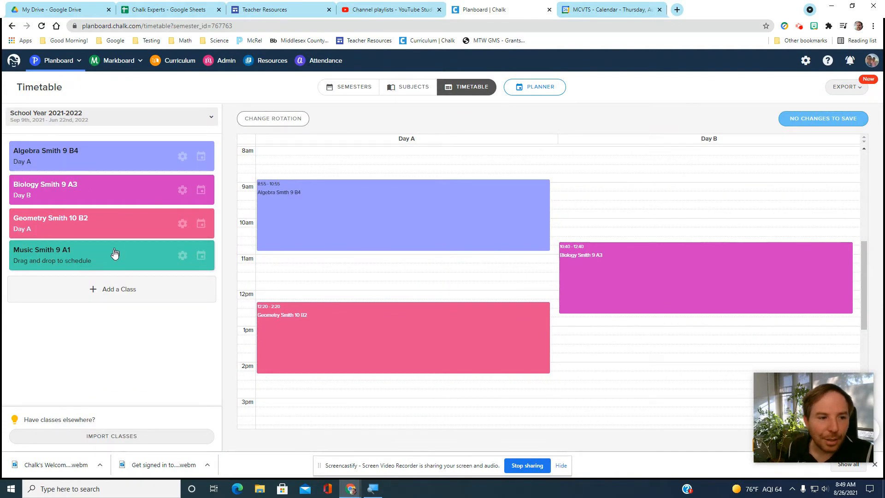
# Schedule the unscheduled Music 9 A1 class on Day B from 1:50 to 3:50
pyautogui.moveTo(107, 267); pyautogui.dragTo(683, 364)
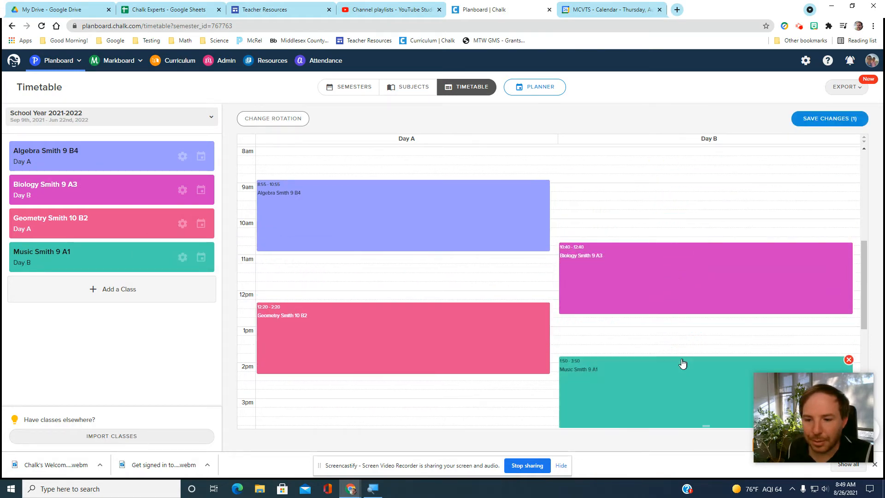
pyautogui.scroll(-1, 445, 330)
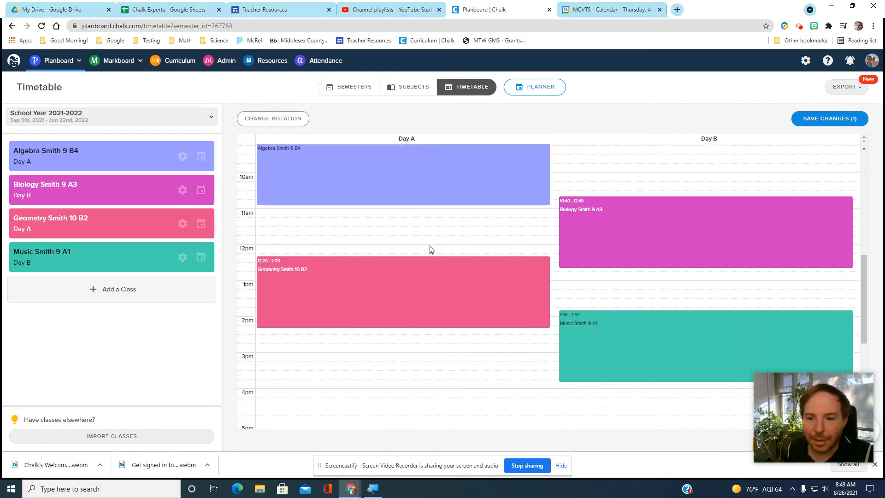
pyautogui.scroll(1, 431, 249)
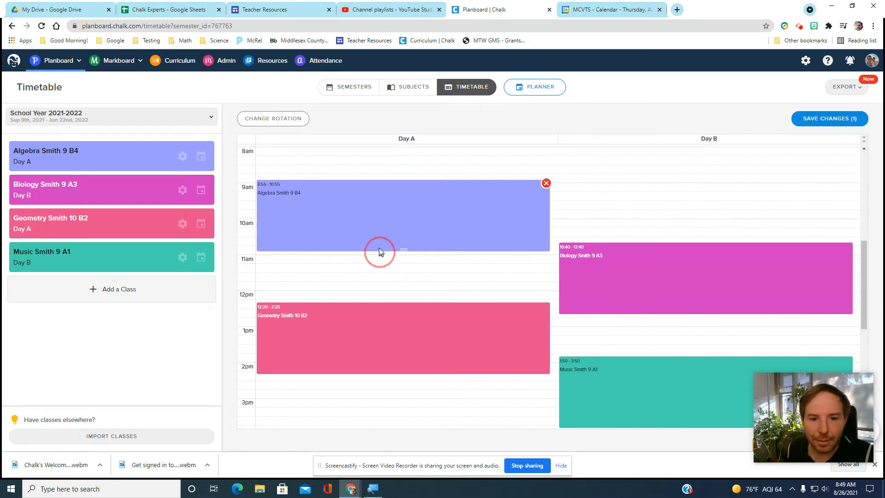
# Shorten the Day A Algebra 9 B4 period to end at 10:50 AM and save its period details
pyautogui.moveTo(379, 249)
pyautogui.mouseDown()
pyautogui.moveTo(377, 215)
pyautogui.moveTo(386, 253)
pyautogui.mouseUp()
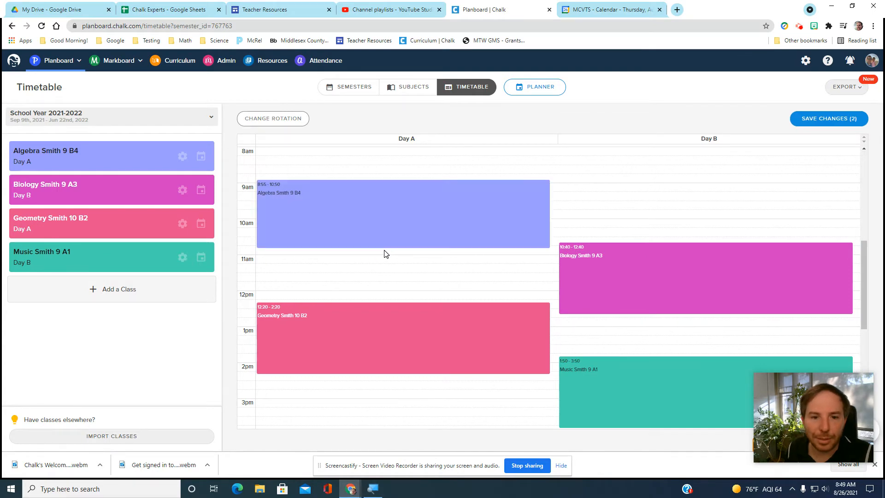
pyautogui.click(365, 216)
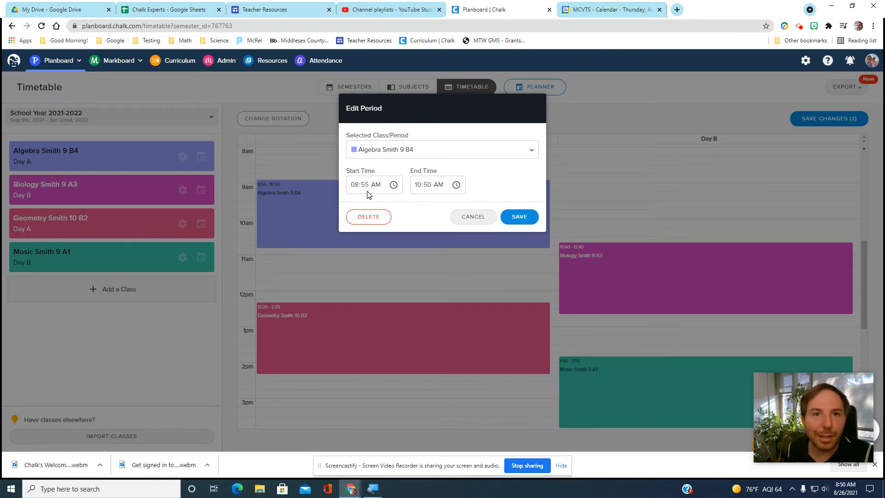
pyautogui.click(523, 220)
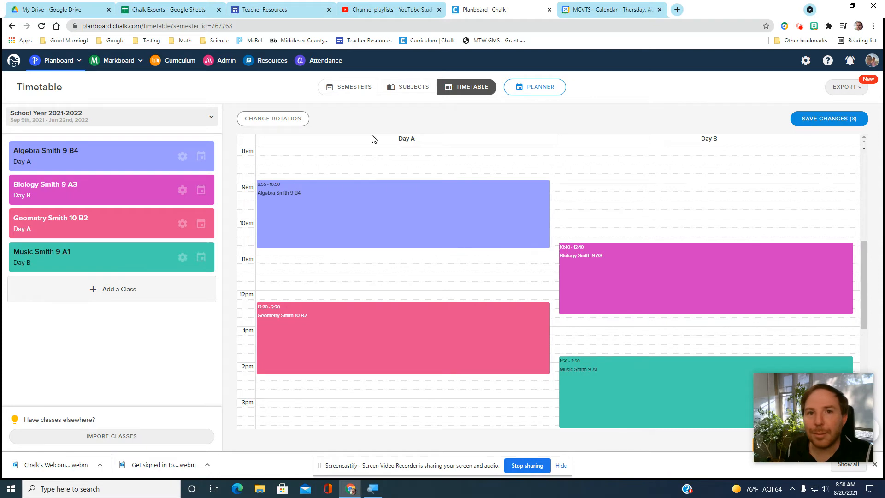
# Check the timetable's rotation-day setup and the types of class that can be added
pyautogui.click(289, 121)
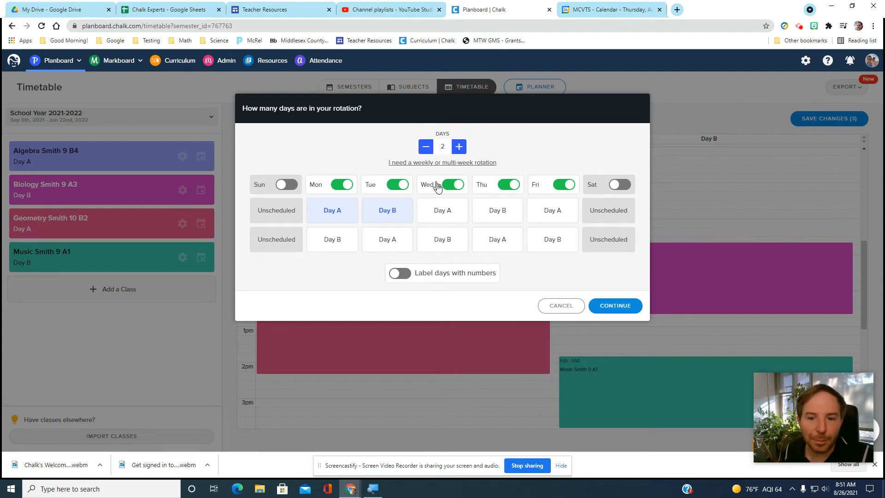
pyautogui.click(570, 307)
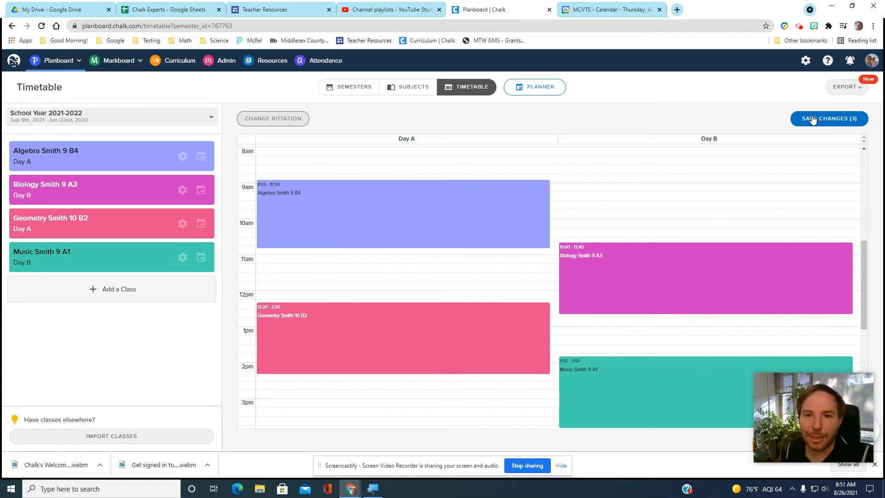
pyautogui.click(116, 294)
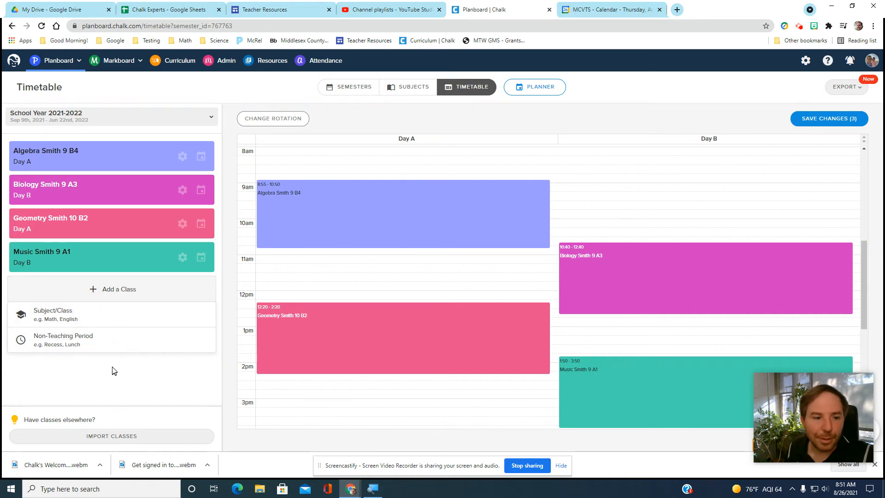
pyautogui.click(117, 379)
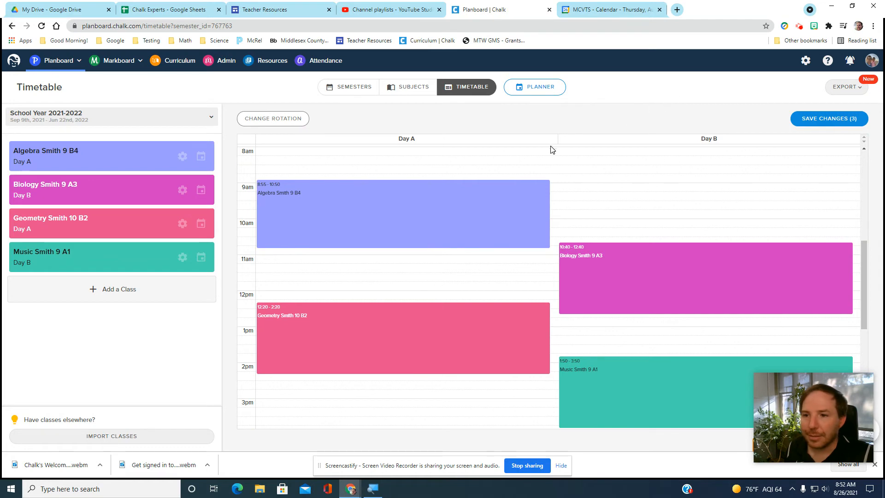
# Save the pending timetable changes
pyautogui.click(827, 121)
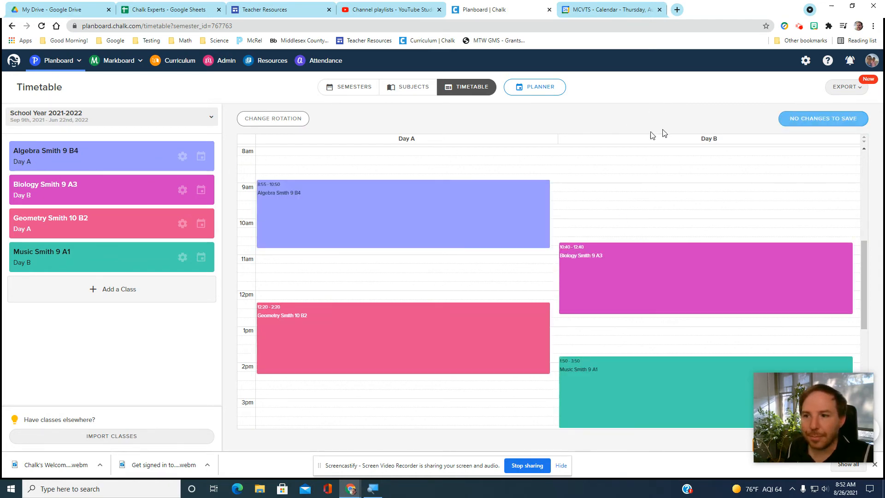
pyautogui.hotkey('alt', 'f')
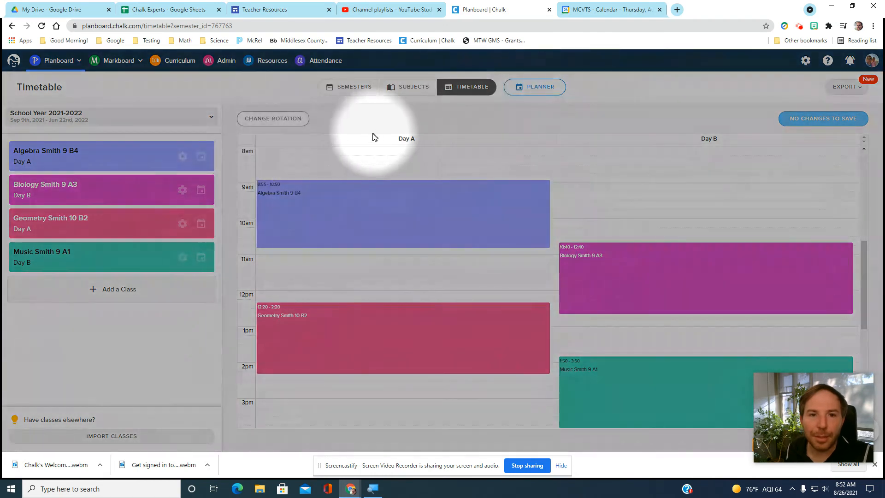
# Open the semester's subjects and compare the curriculum map and standards settings of the Algebra 9 B4 and Music 9 A1 classes
pyautogui.click(410, 92)
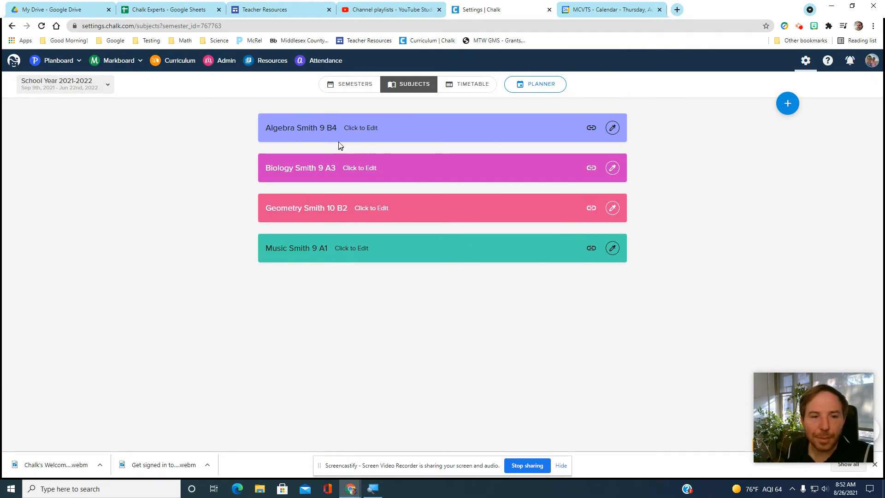
pyautogui.click(316, 129)
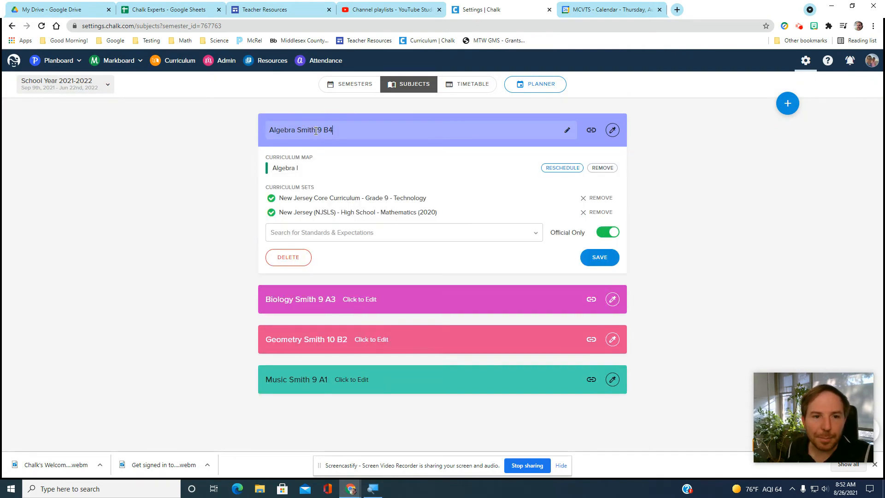
pyautogui.click(331, 385)
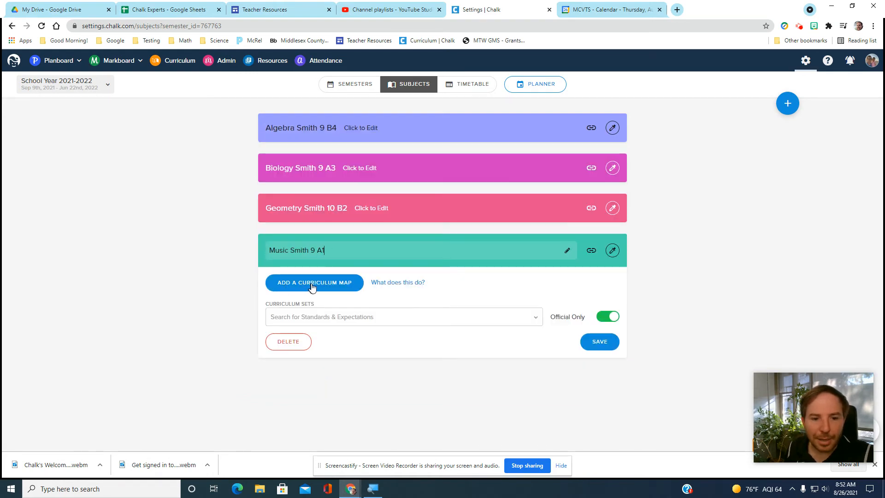
pyautogui.hotkey('alt', 'f')
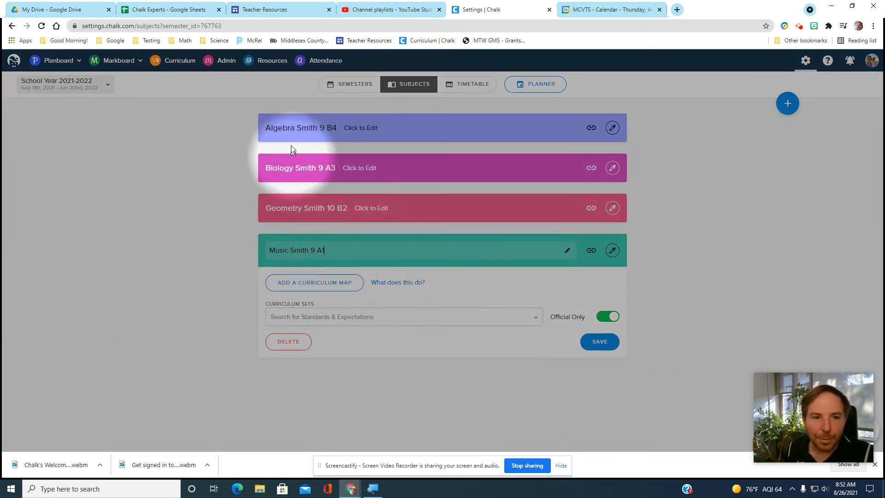
pyautogui.click(292, 134)
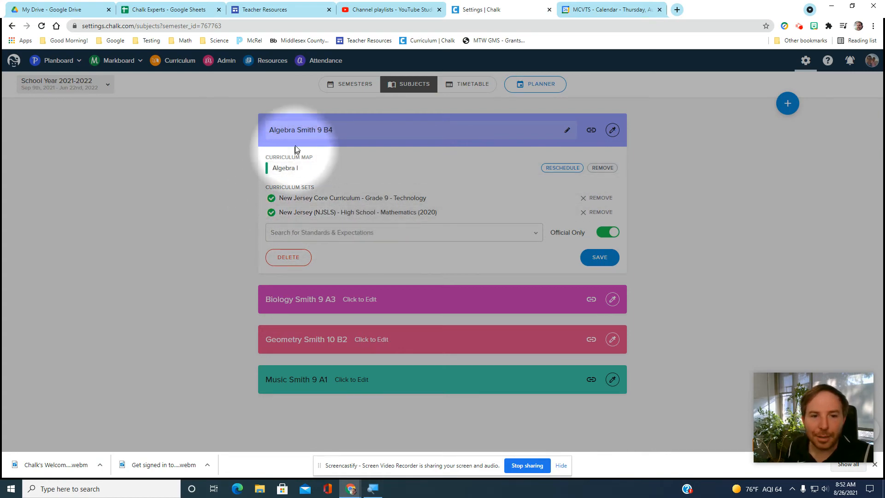
# Filter the curriculum maps by the cte tag and choose Global Logistics and Supply Chain Management for the Music 9 A1 class
pyautogui.click(322, 379)
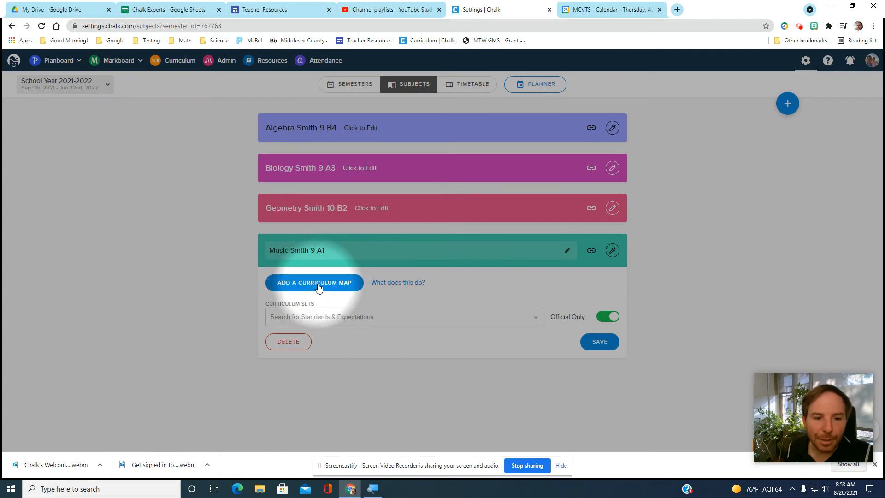
pyautogui.click(318, 285)
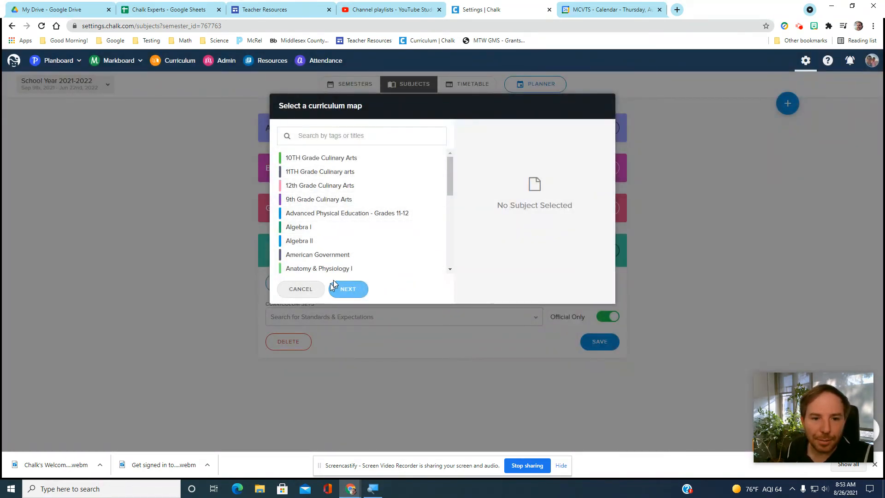
pyautogui.moveTo(450, 176); pyautogui.dragTo(450, 147)
pyautogui.click(347, 136)
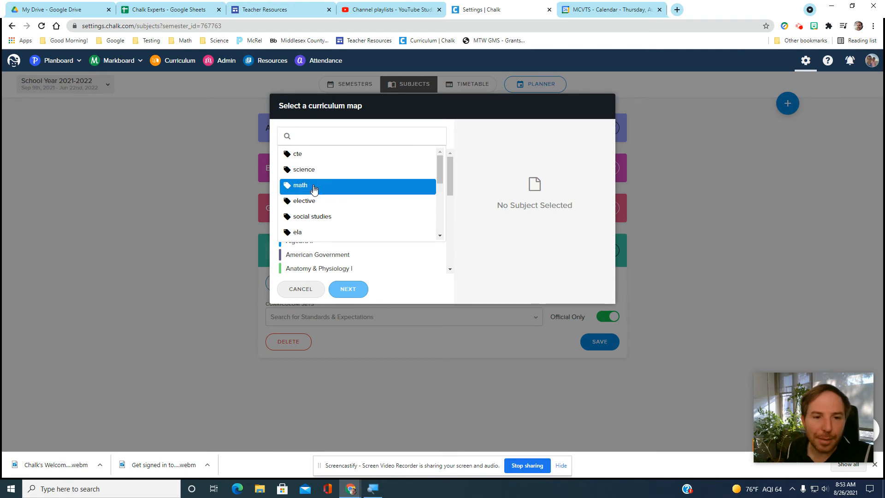
pyautogui.click(308, 156)
pyautogui.scroll(-5, 355, 237)
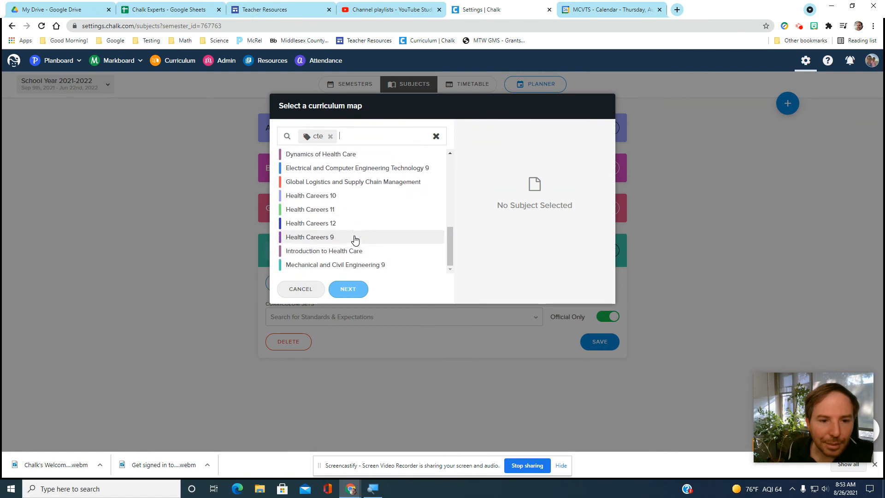
pyautogui.click(319, 183)
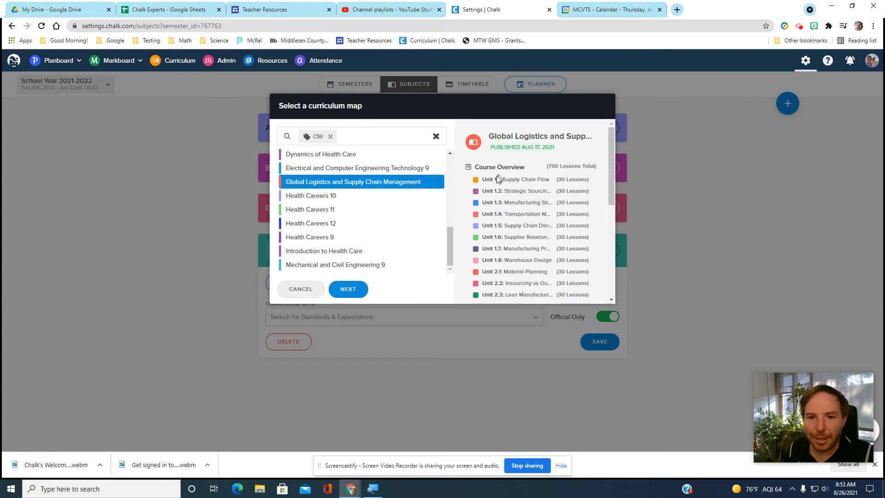
pyautogui.click(349, 289)
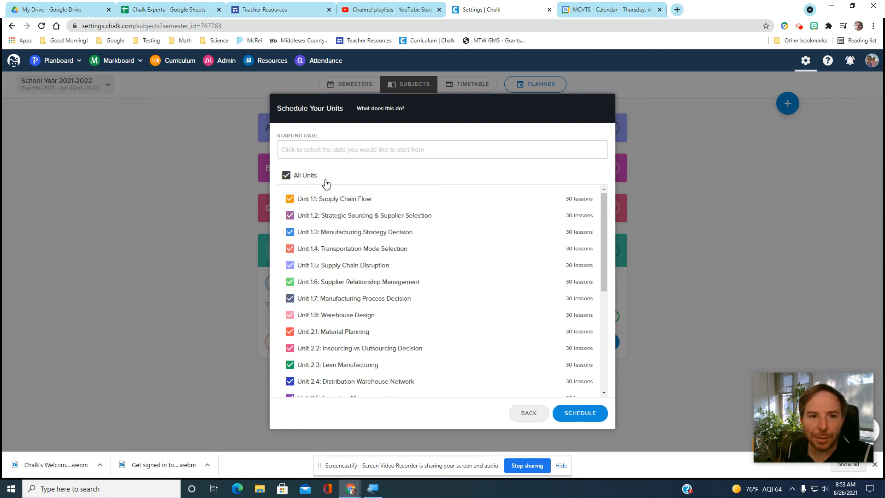
# Schedule all units of the curriculum map with starting date 2021-09-09 and save the Music 9 A1 subject
pyautogui.click(582, 412)
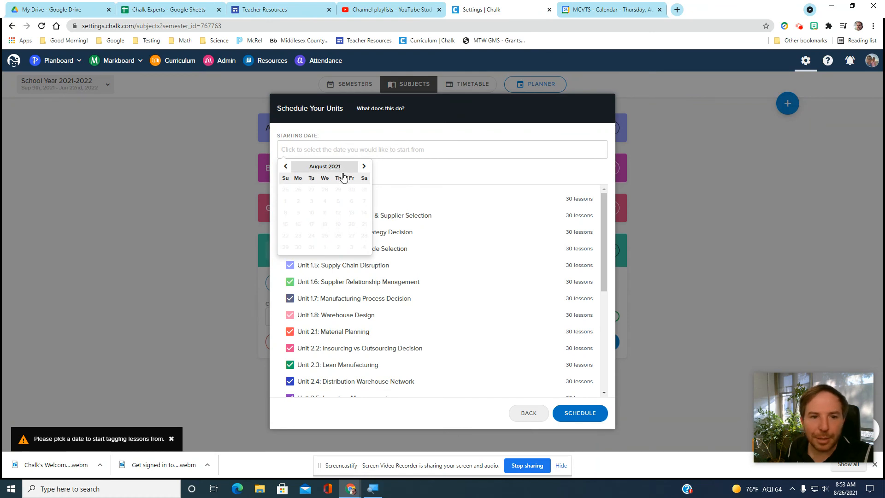
pyautogui.click(364, 168)
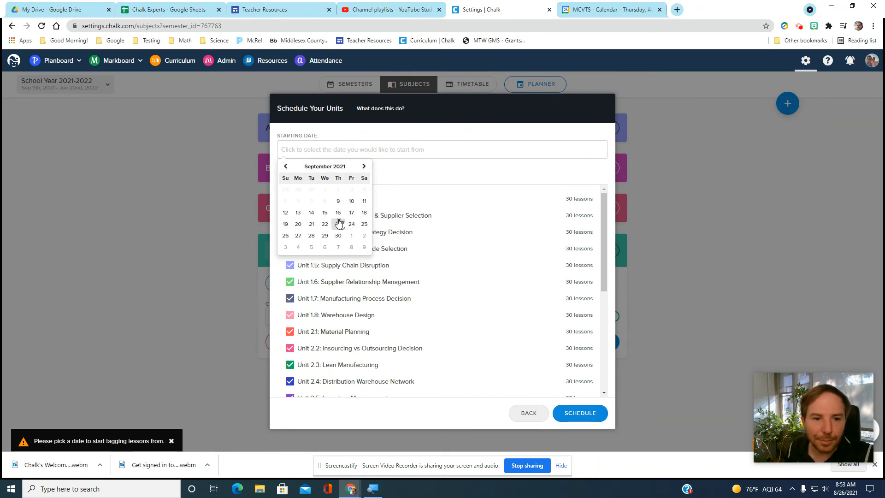
pyautogui.moveTo(320, 219); pyautogui.dragTo(339, 201)
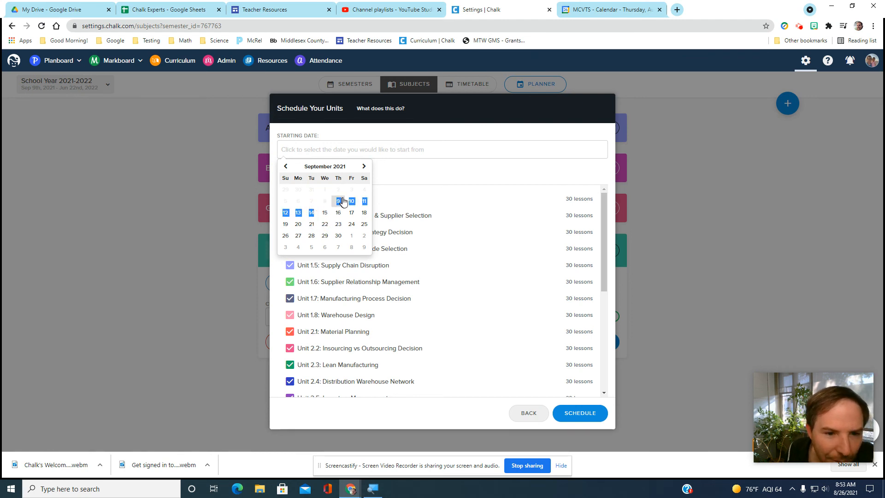
pyautogui.click(338, 201)
pyautogui.click(349, 149)
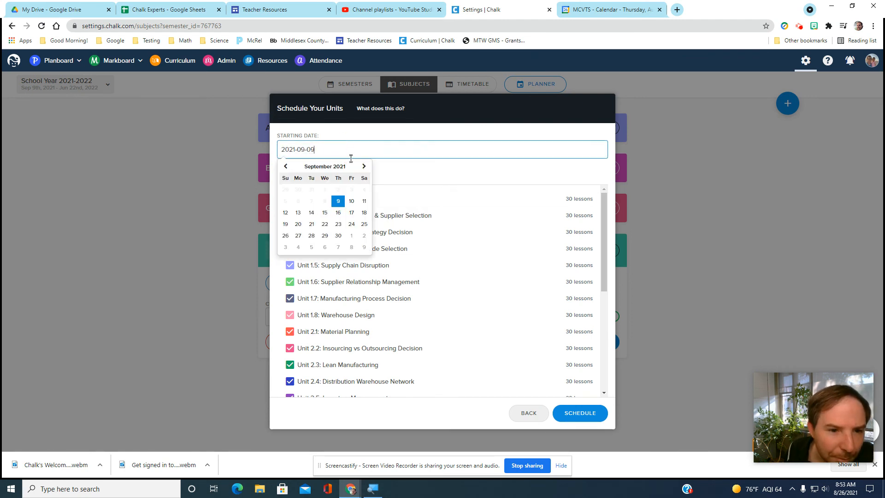
pyautogui.click(338, 203)
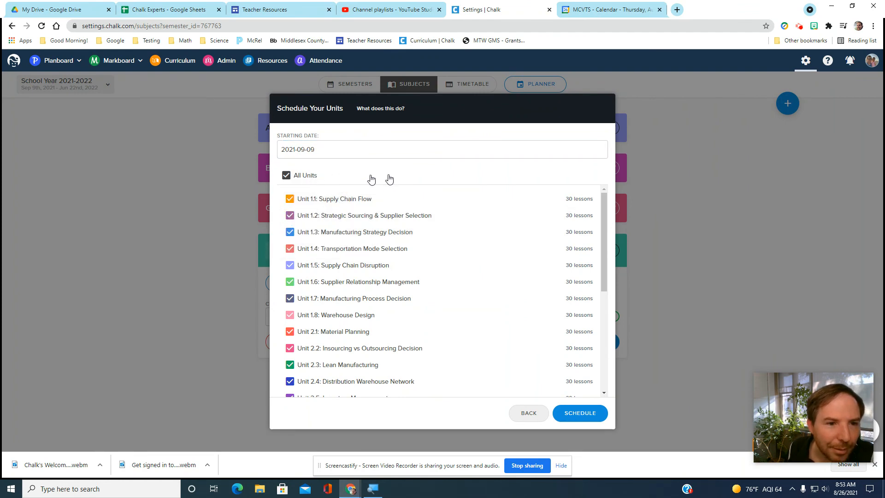
pyautogui.click(570, 414)
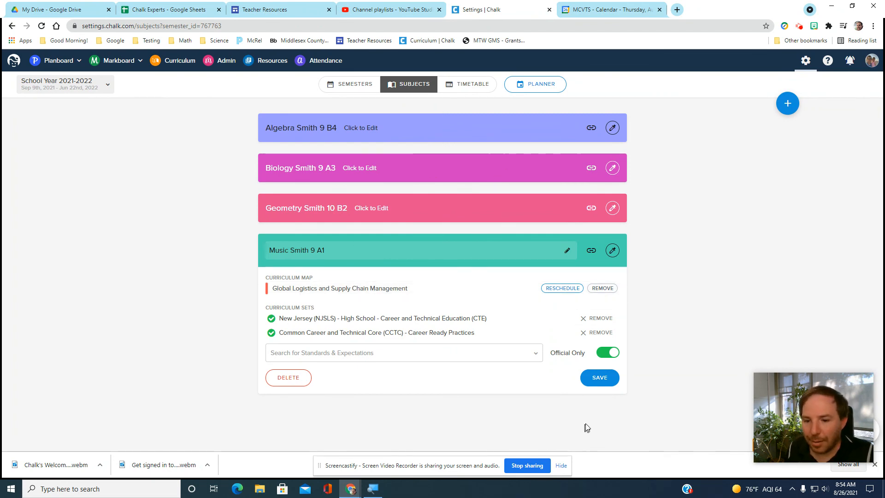
pyautogui.click(599, 379)
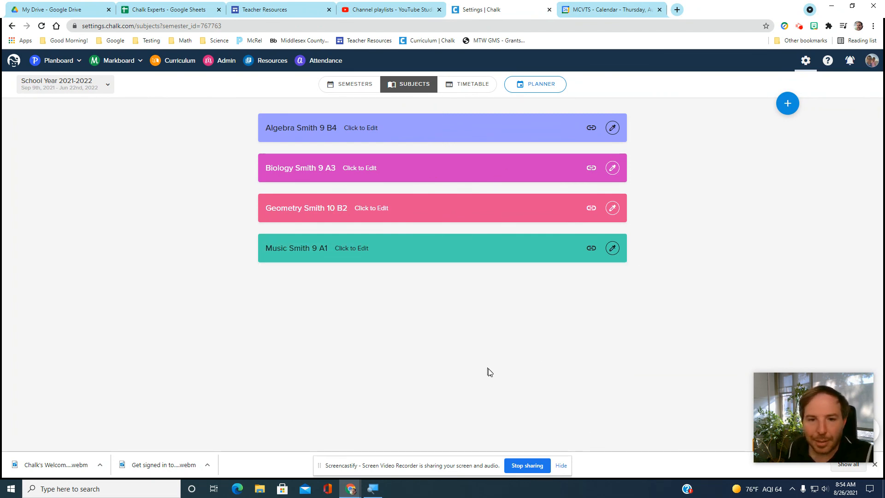
pyautogui.hotkey('alt', 'f')
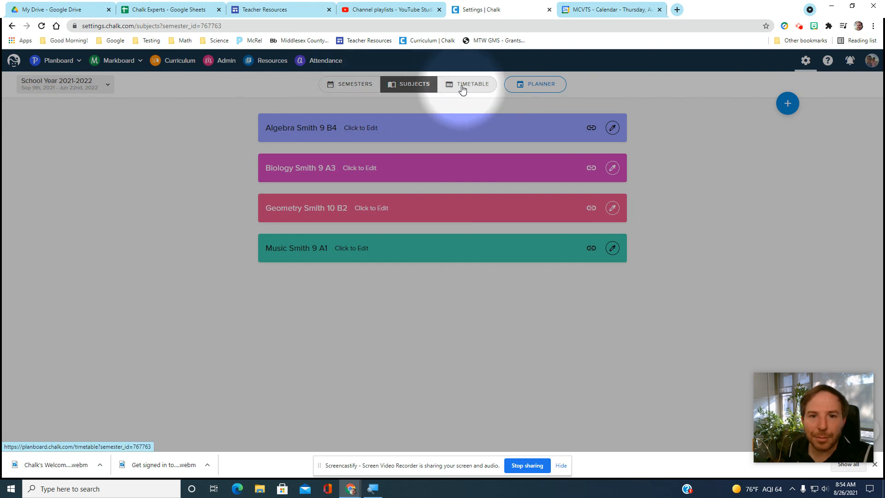
pyautogui.hotkey('alt', 'f')
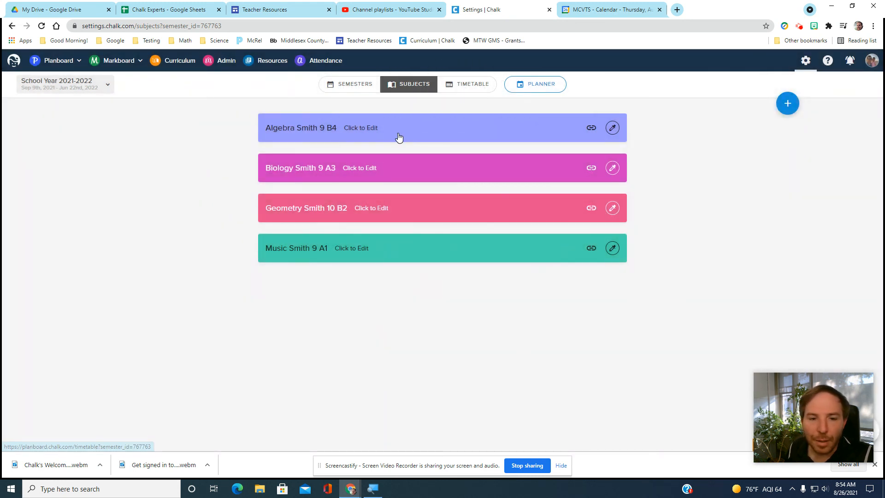